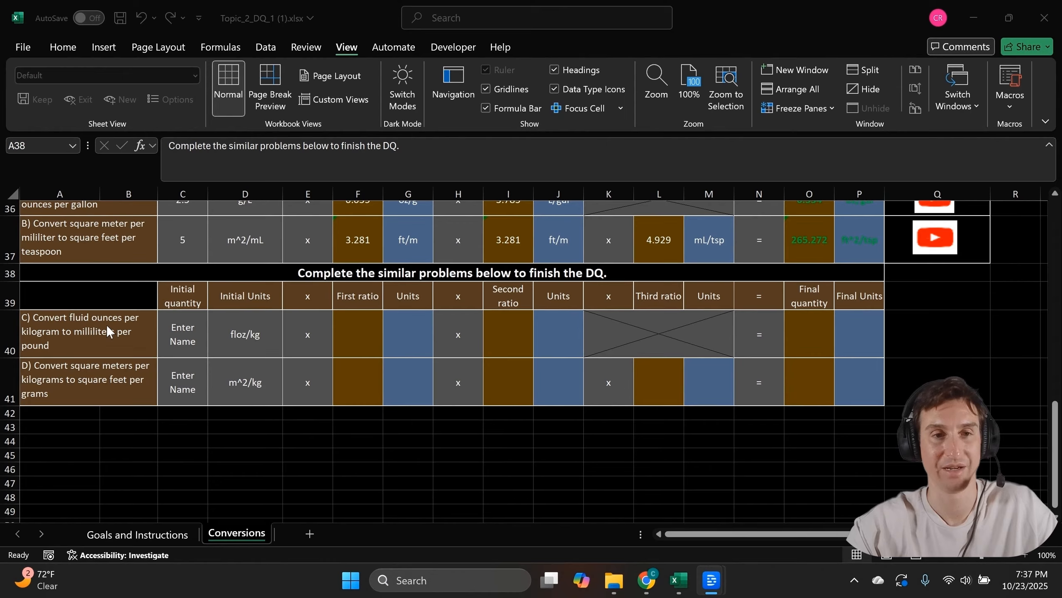
Enter mL/floz via AutoComplete in G40 as problem C's first ratio units
{"action": "left_click", "coordinate": [237, 343]}
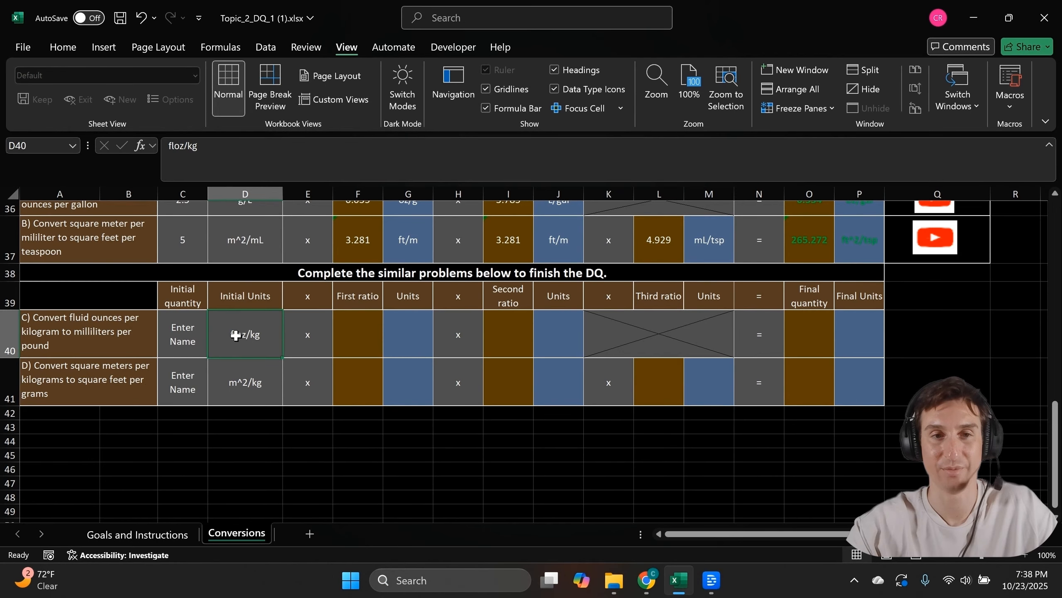
{"action": "left_click", "coordinate": [405, 335]}
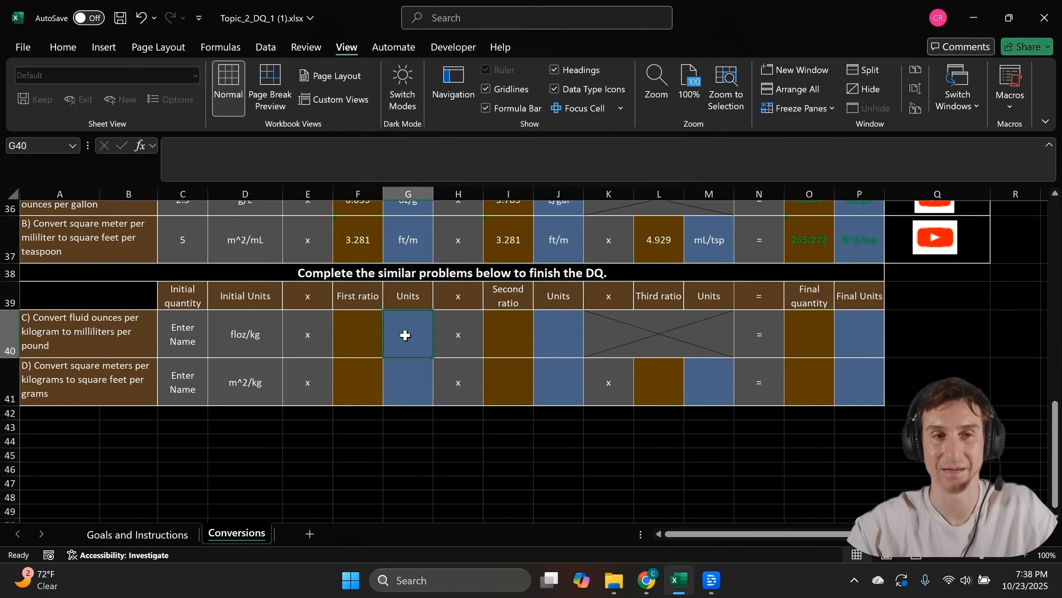
{"action": "type", "text": "mL/floz"}
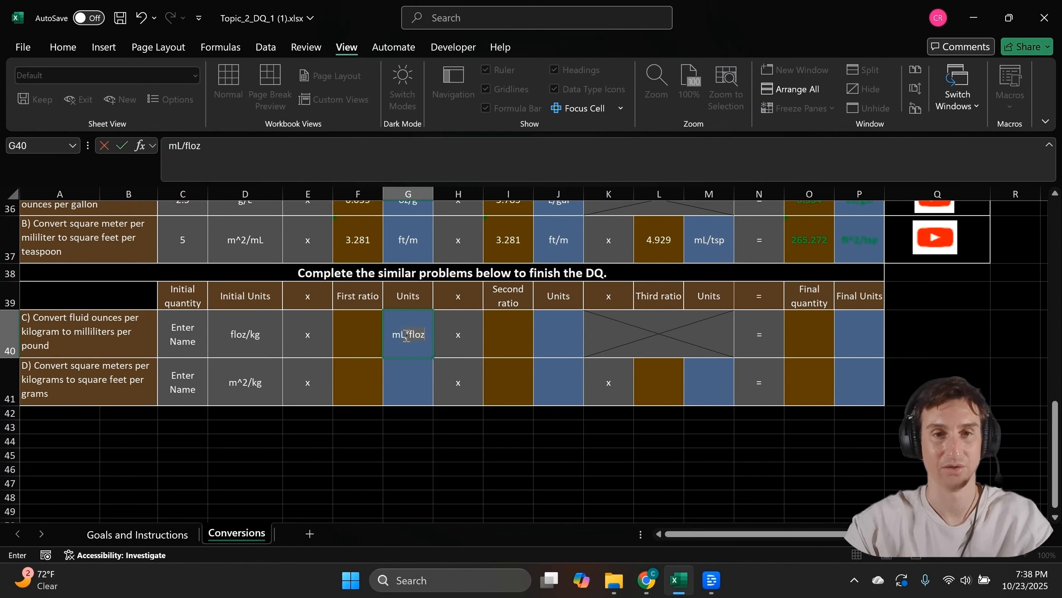
{"action": "key", "text": "Tab"}
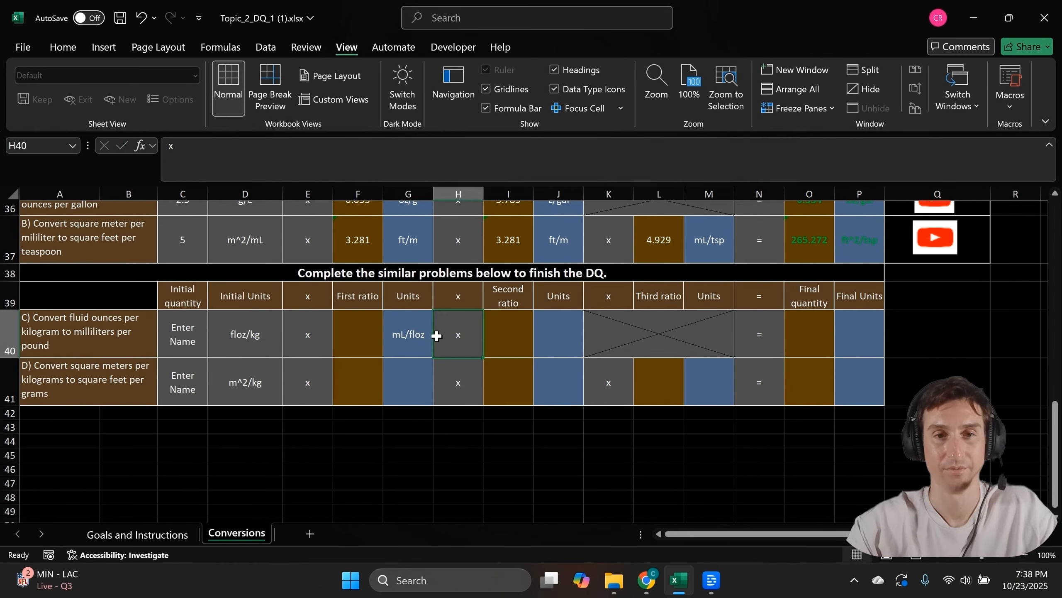
{"action": "left_click", "coordinate": [414, 371]}
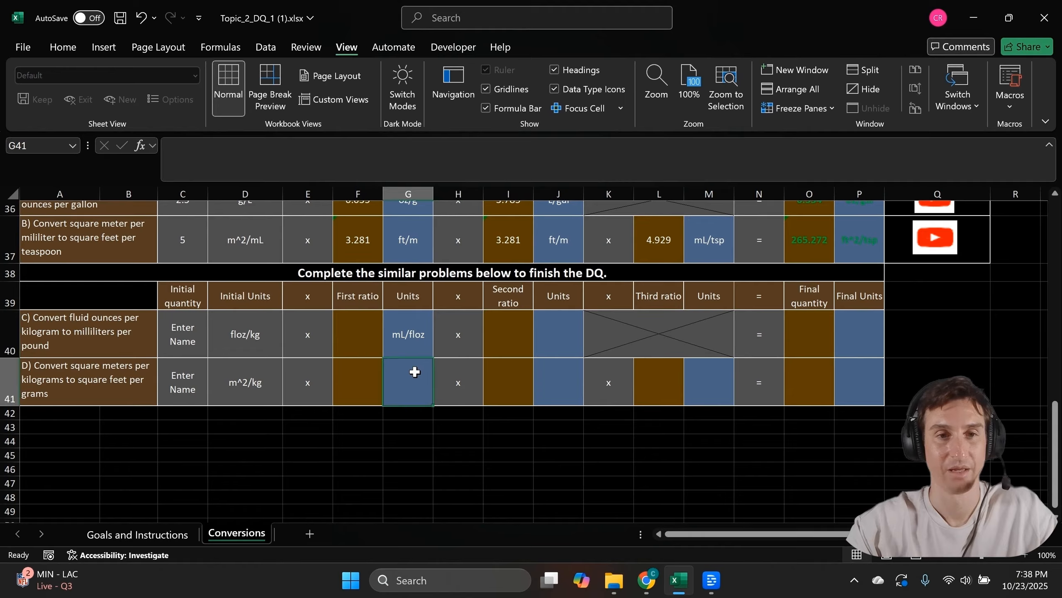
{"action": "left_click", "coordinate": [363, 337]}
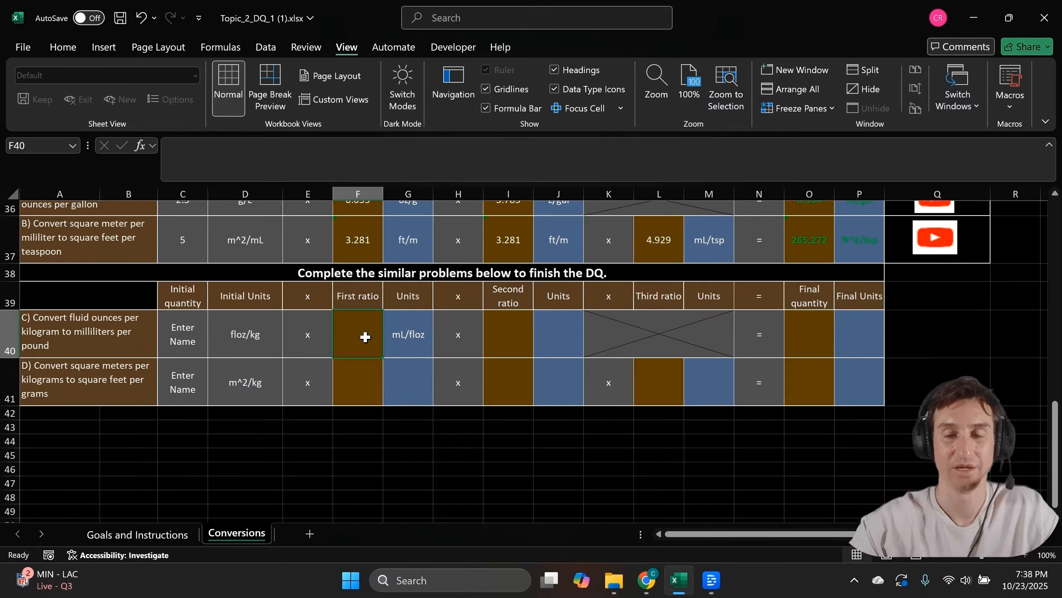
Enter =F14/B14 in F40 so problem C's first ratio shows 29.574
{"action": "type", "text": "="}
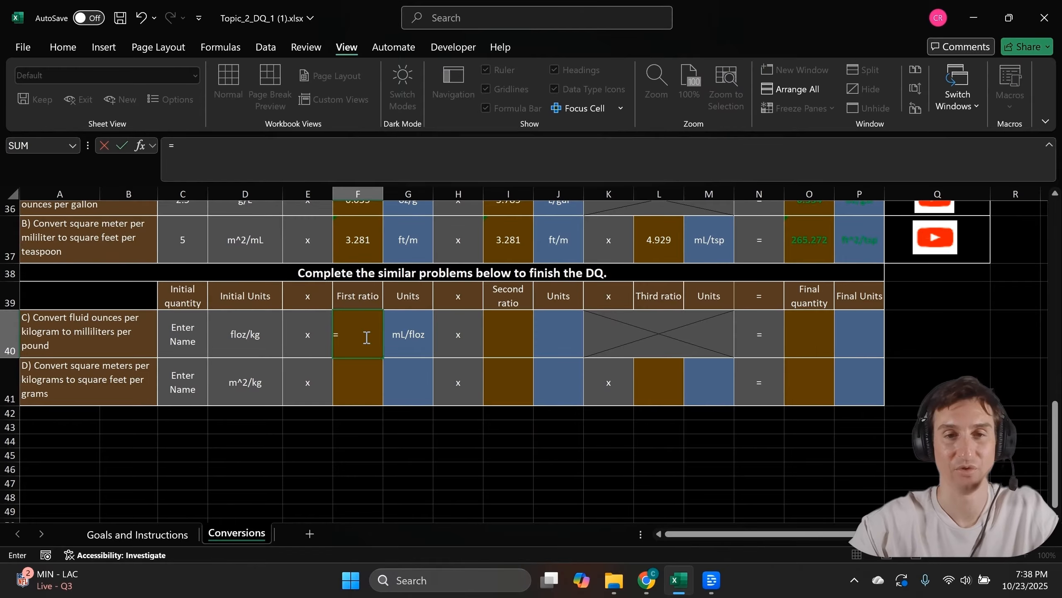
{"action": "scroll", "coordinate": [406, 335], "scroll_direction": "up", "scroll_amount": 5}
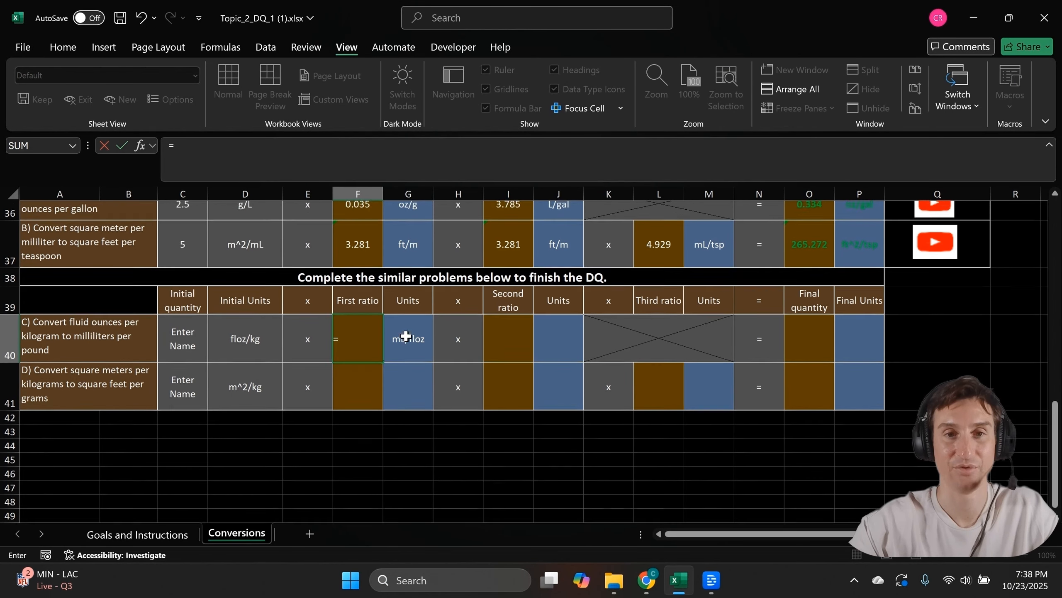
{"action": "scroll", "coordinate": [405, 335], "scroll_direction": "up", "scroll_amount": 1}
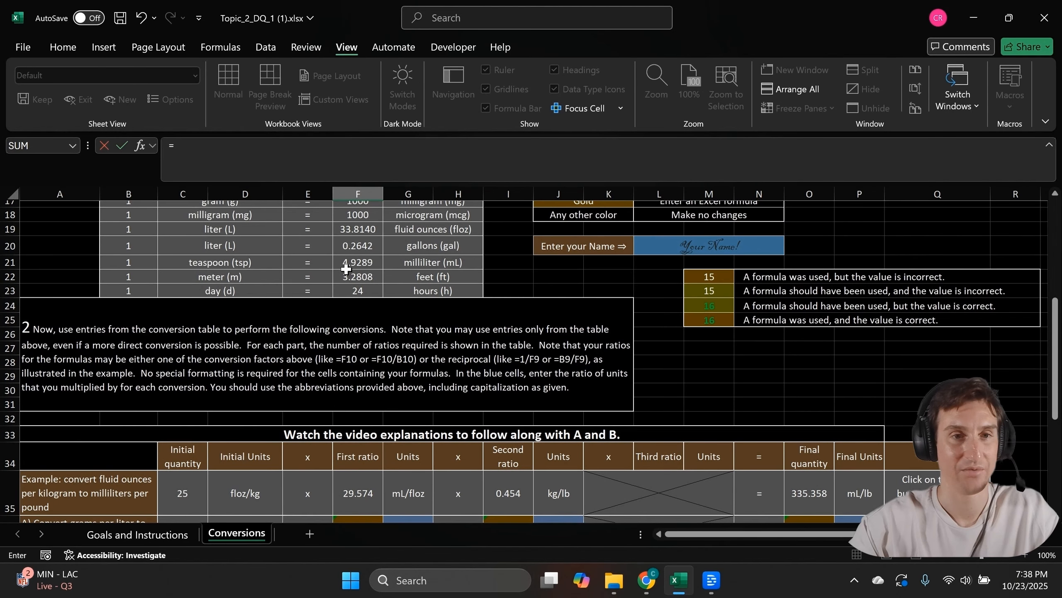
{"action": "scroll", "coordinate": [346, 268], "scroll_direction": "up", "scroll_amount": 1}
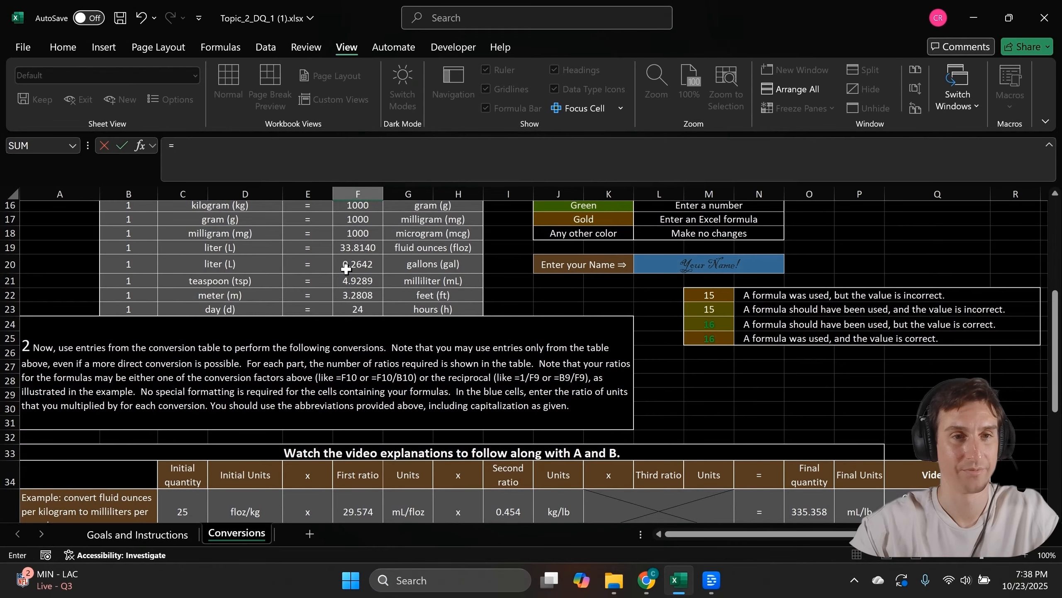
{"action": "scroll", "coordinate": [346, 268], "scroll_direction": "up", "scroll_amount": 3}
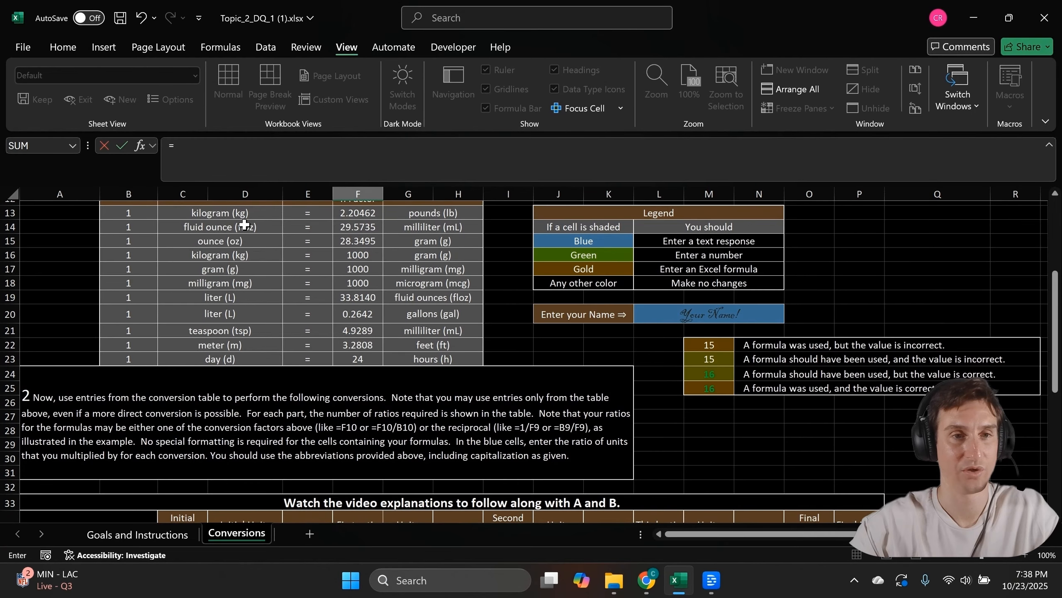
{"action": "left_click", "coordinate": [357, 229]}
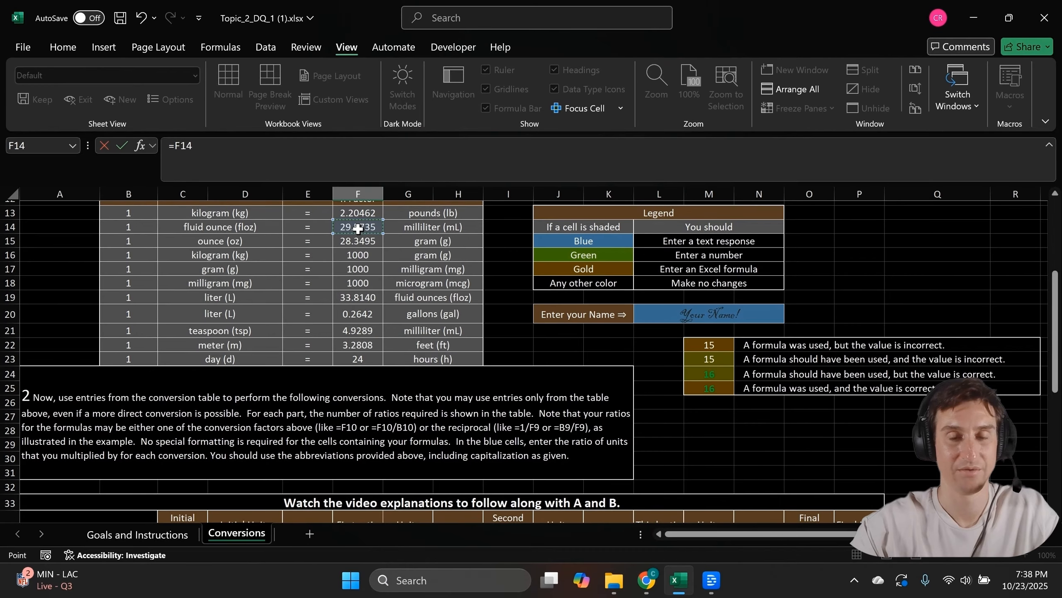
{"action": "type", "text": "/"}
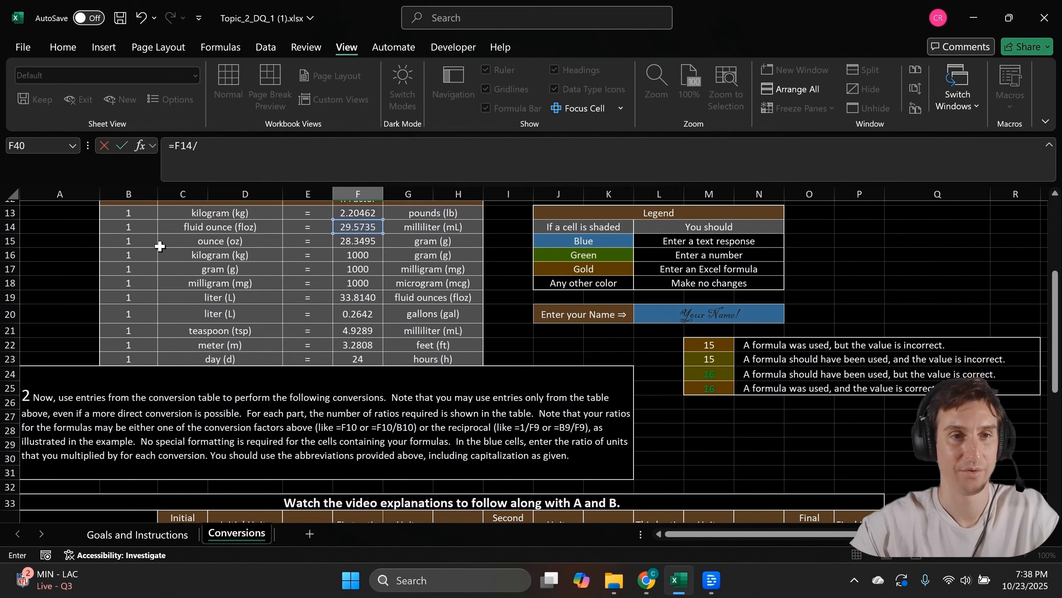
{"action": "left_click", "coordinate": [138, 228]}
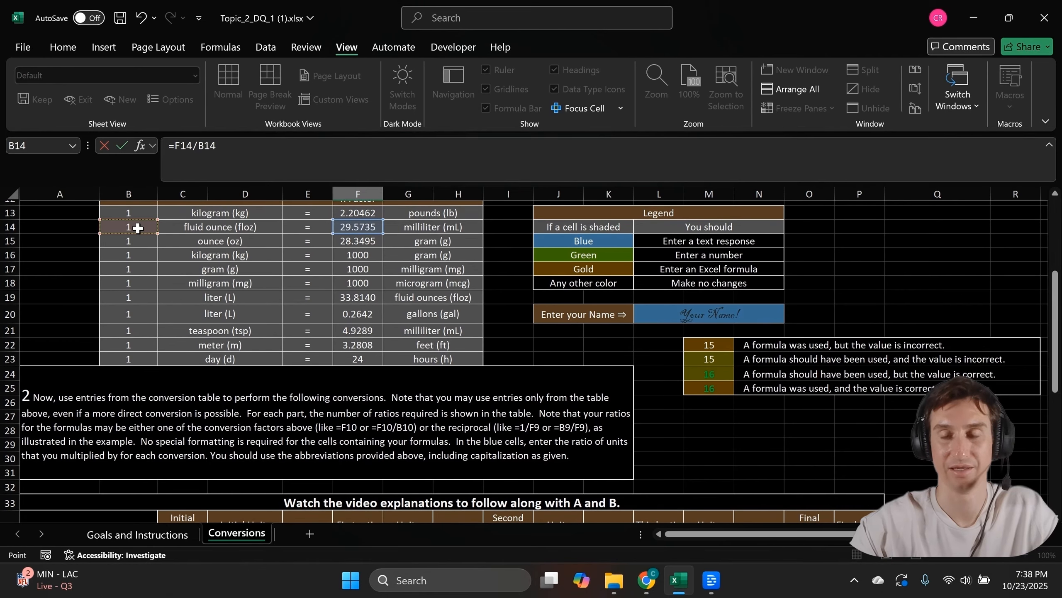
{"action": "key", "text": "Return"}
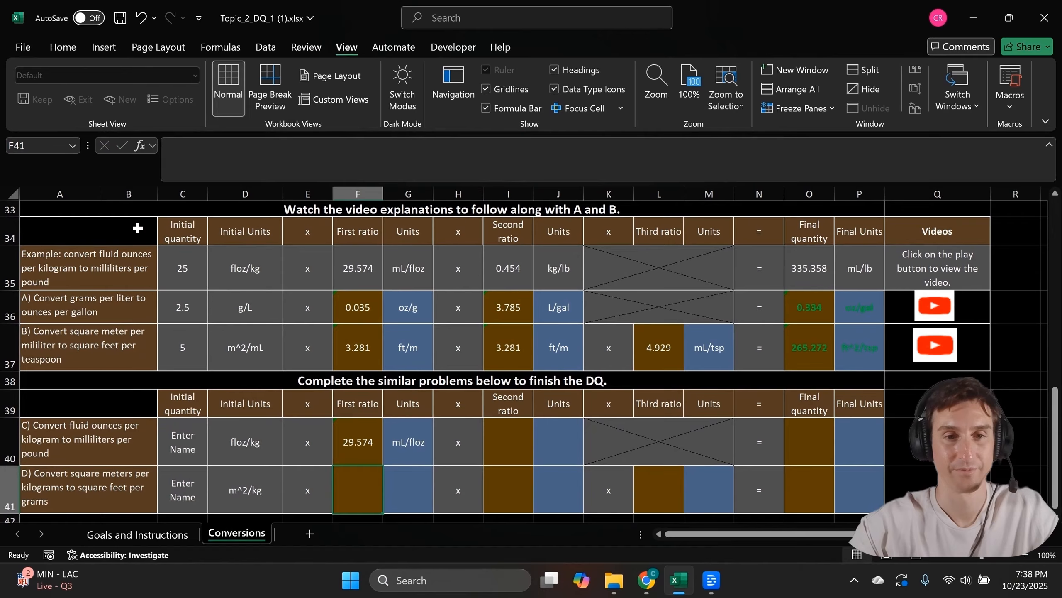
Enter kg/lb as the units of problem C's second ratio
{"action": "scroll", "coordinate": [358, 442], "scroll_direction": "down", "scroll_amount": 1}
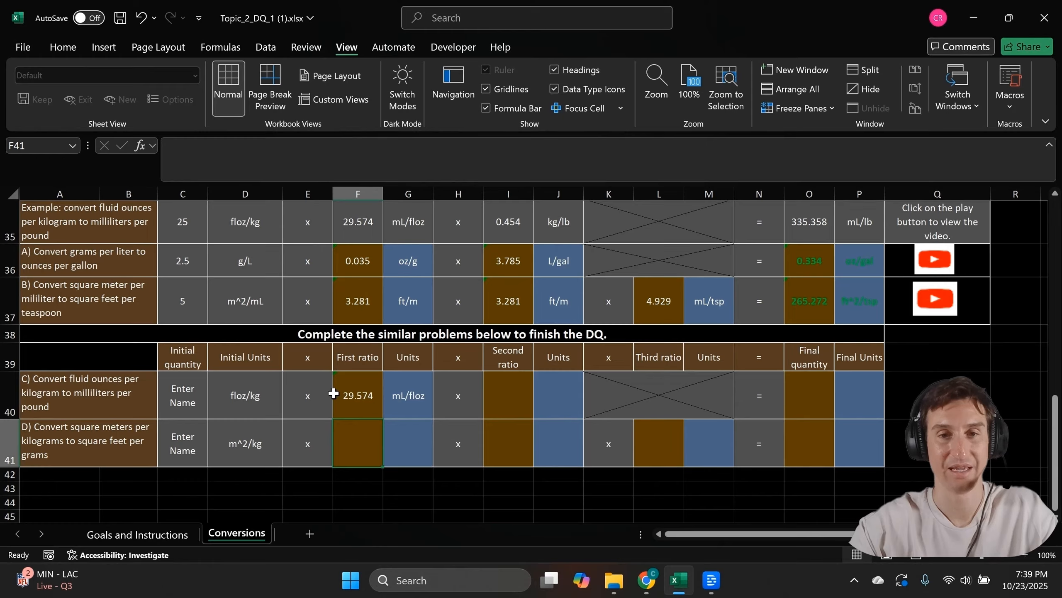
{"action": "left_click", "coordinate": [559, 397]}
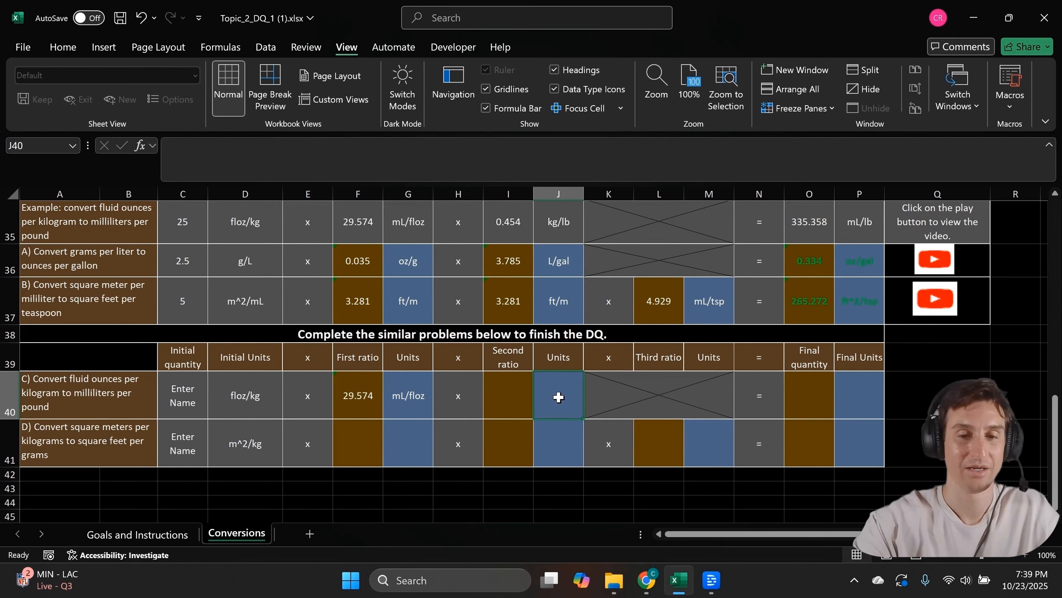
{"action": "type", "text": "kg/lb"}
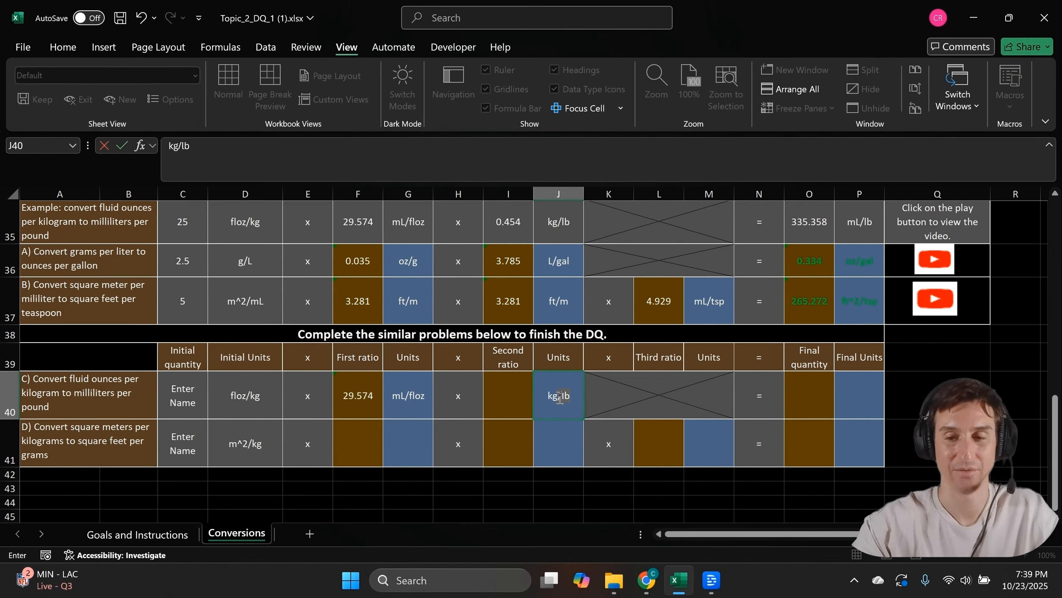
{"action": "key", "text": "Tab"}
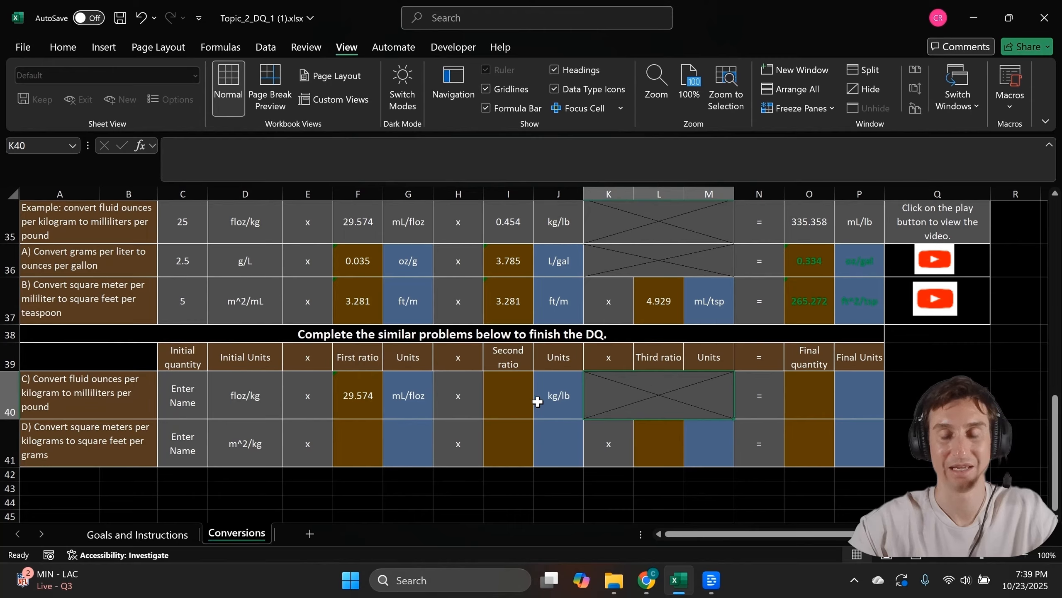
Enter =B13/F13 in I40 so the second ratio shows 0.454
{"action": "left_click", "coordinate": [511, 396]}
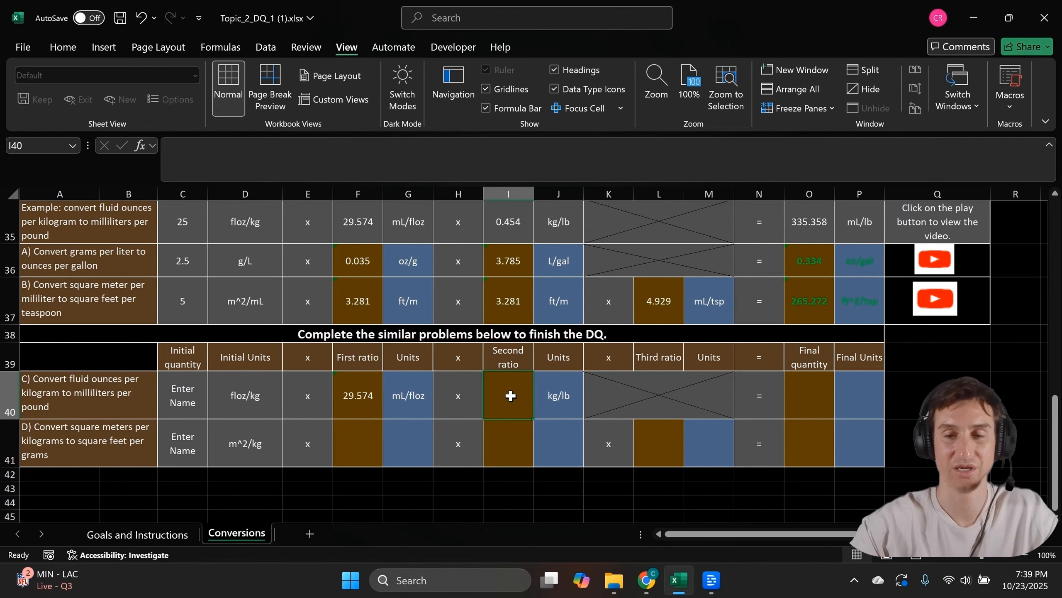
{"action": "type", "text": "="}
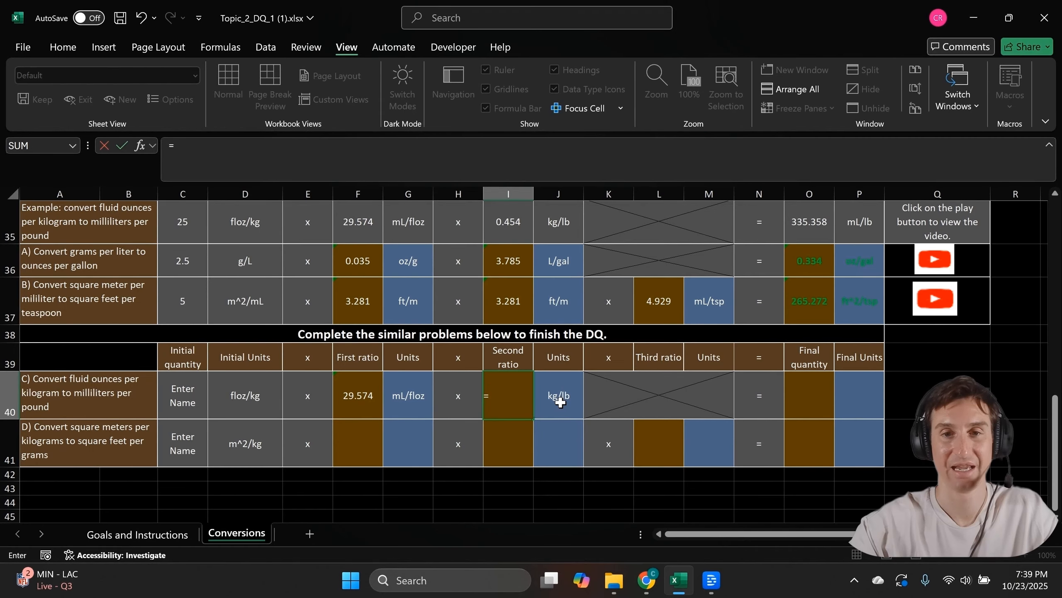
{"action": "scroll", "coordinate": [550, 376], "scroll_direction": "up", "scroll_amount": 7}
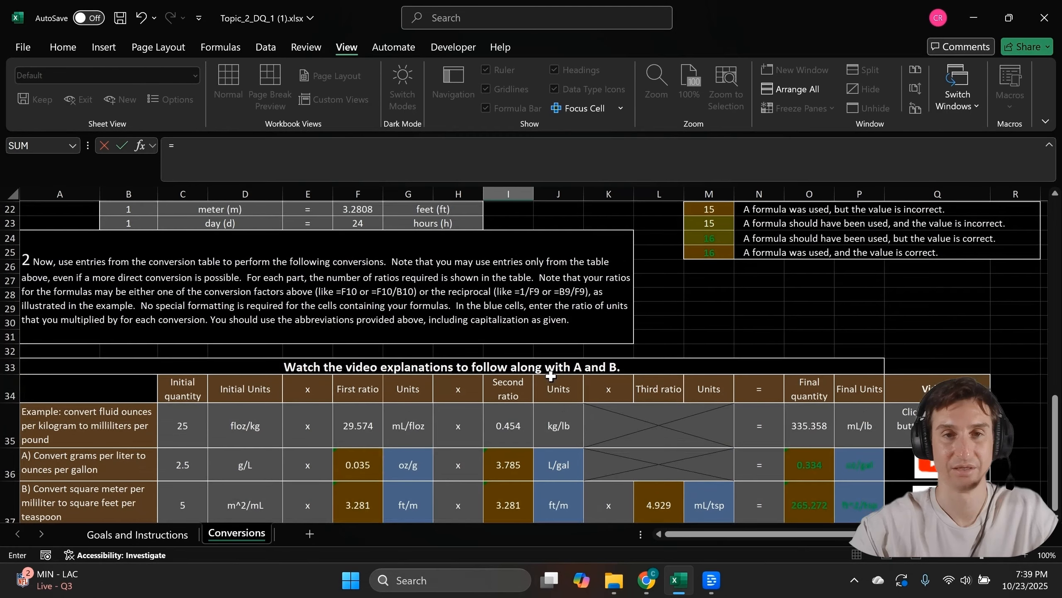
{"action": "scroll", "coordinate": [551, 376], "scroll_direction": "up", "scroll_amount": 1}
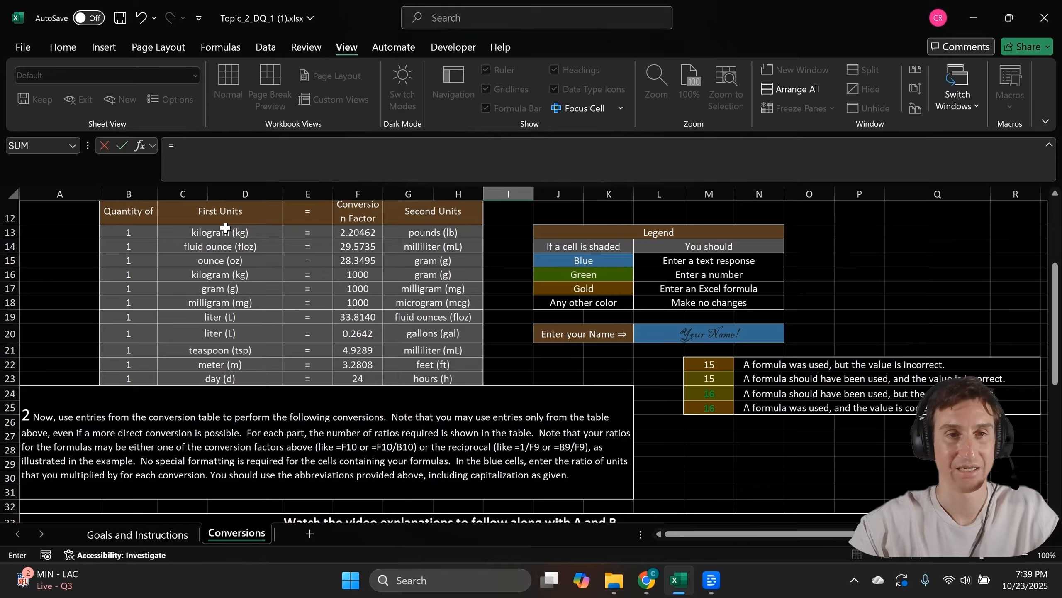
{"action": "left_click", "coordinate": [128, 232]}
{"action": "type", "text": "/"}
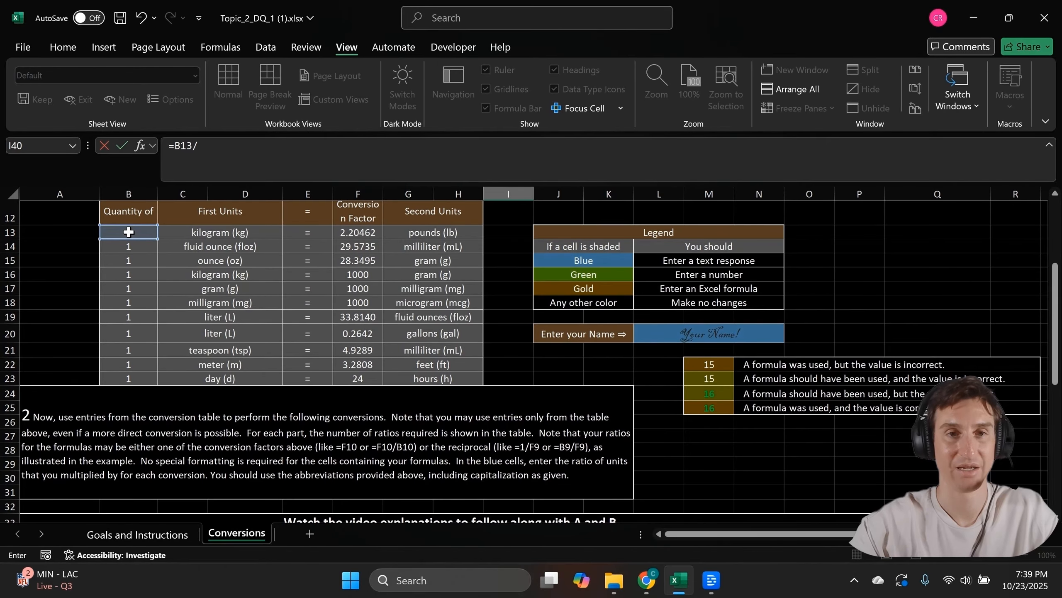
{"action": "left_click", "coordinate": [372, 232]}
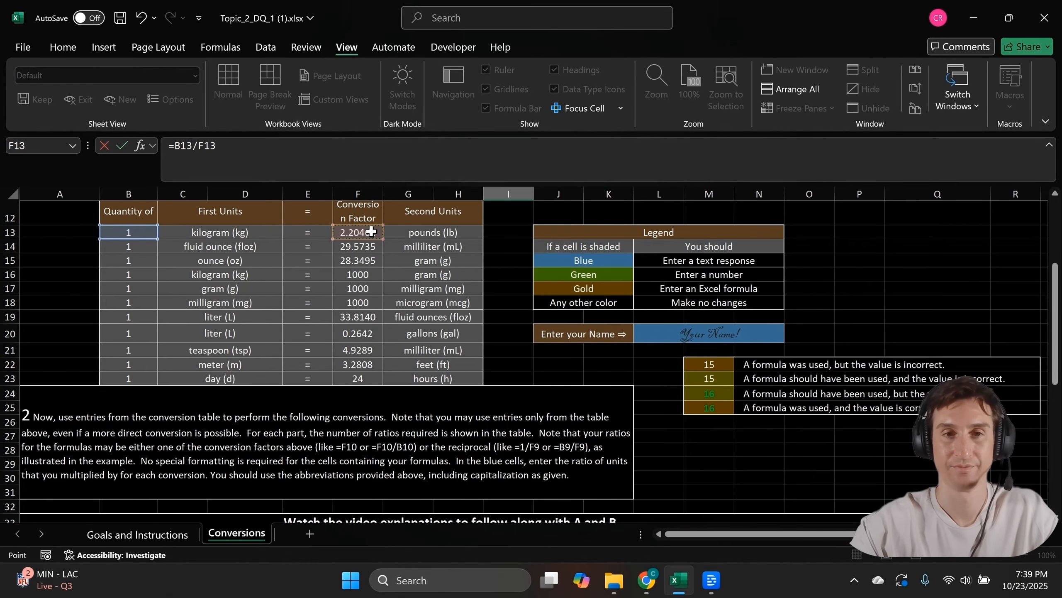
{"action": "key", "text": "Return"}
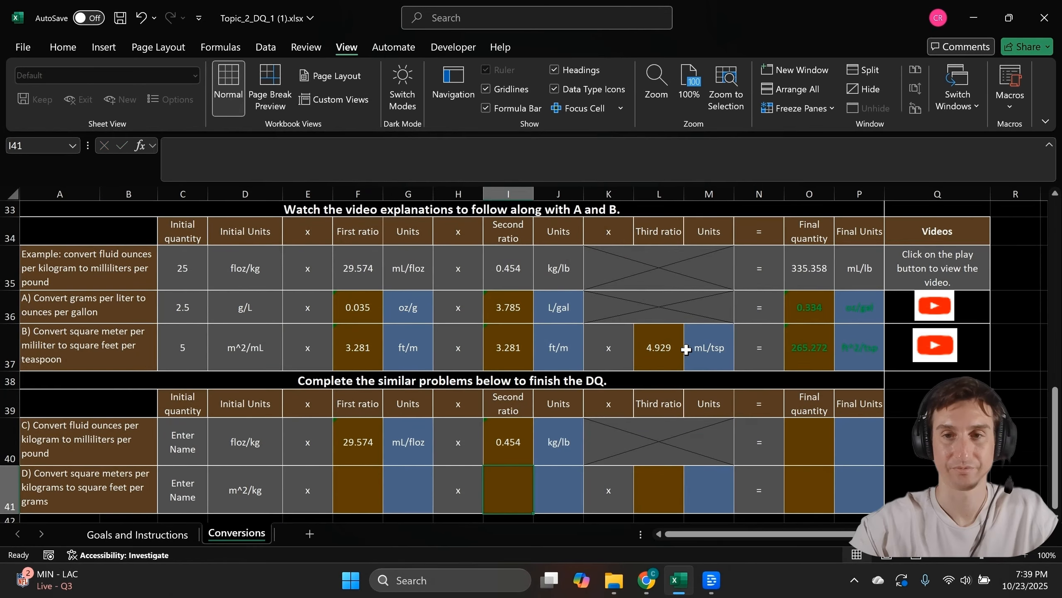
Type the student's full name into L20, giving problems C and D quantities 36.2 and 41.7
{"action": "scroll", "coordinate": [686, 349], "scroll_direction": "down", "scroll_amount": 3}
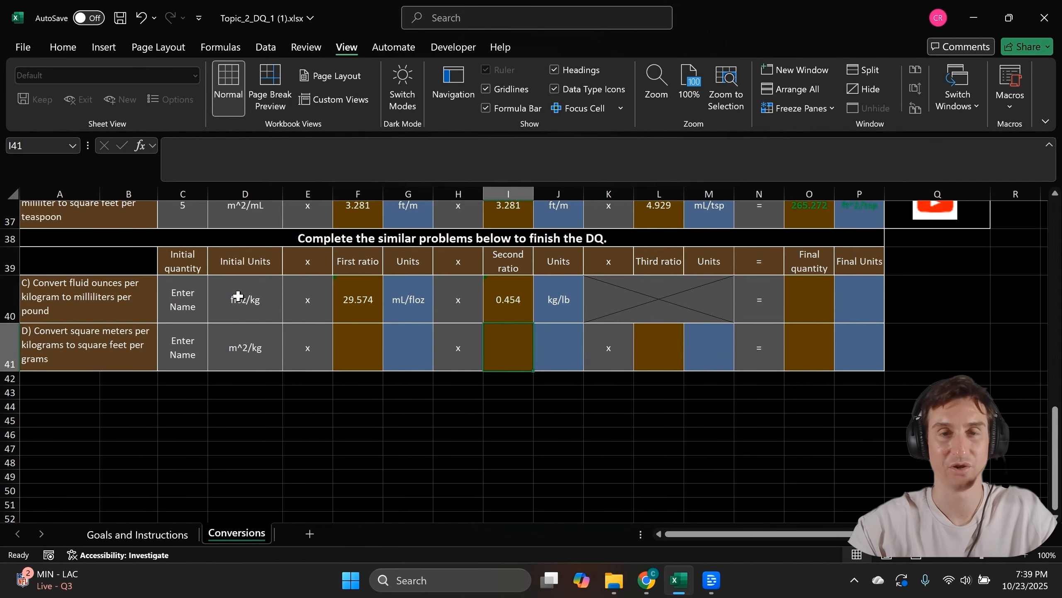
{"action": "scroll", "coordinate": [519, 306], "scroll_direction": "up", "scroll_amount": 1}
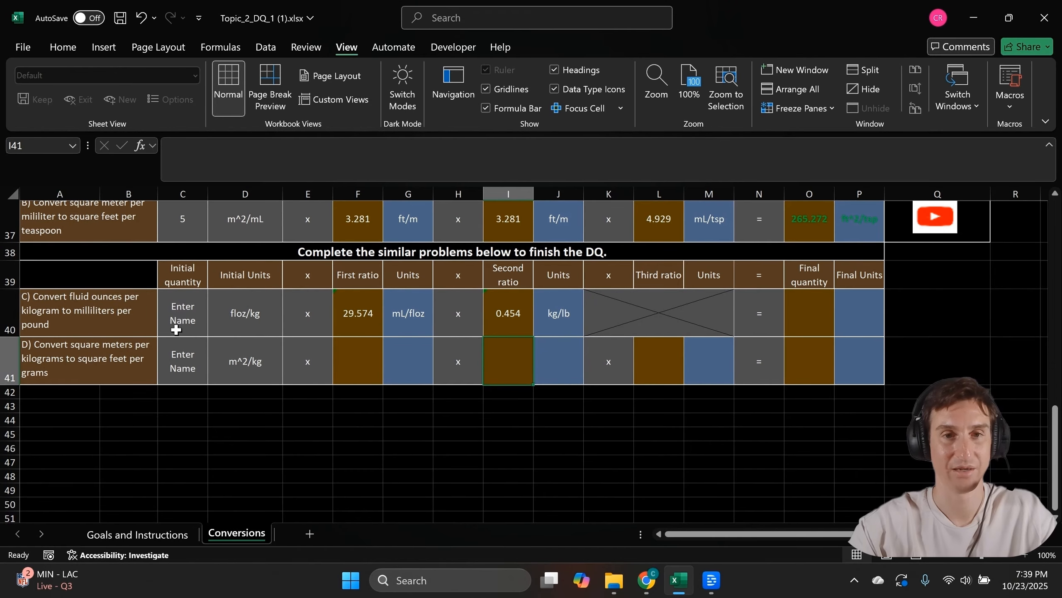
{"action": "scroll", "coordinate": [327, 276], "scroll_direction": "up", "scroll_amount": 2}
{"action": "scroll", "coordinate": [327, 277], "scroll_direction": "up", "scroll_amount": 10}
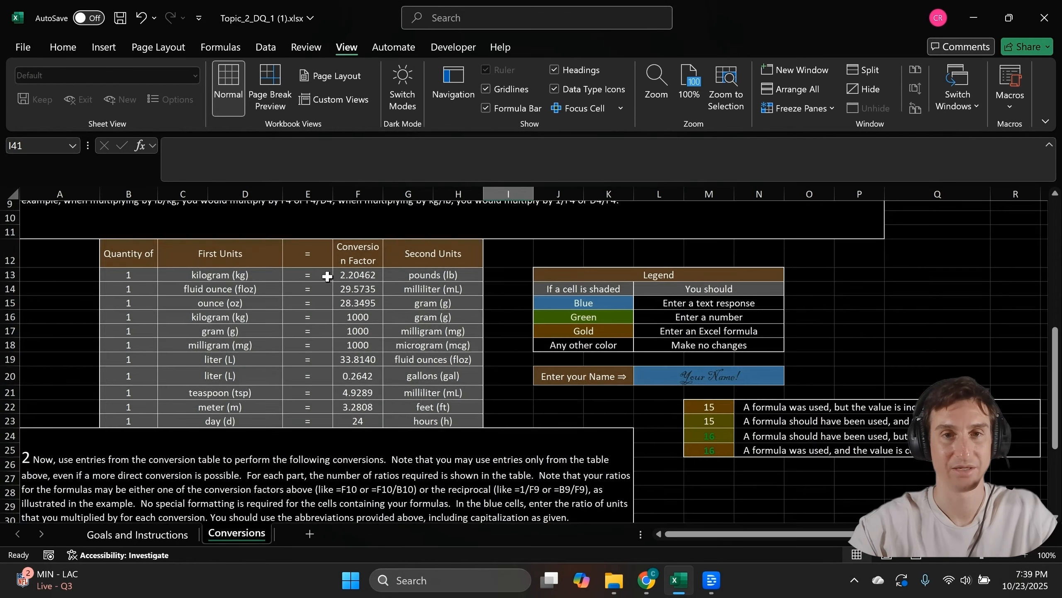
{"action": "scroll", "coordinate": [327, 277], "scroll_direction": "down", "scroll_amount": 2}
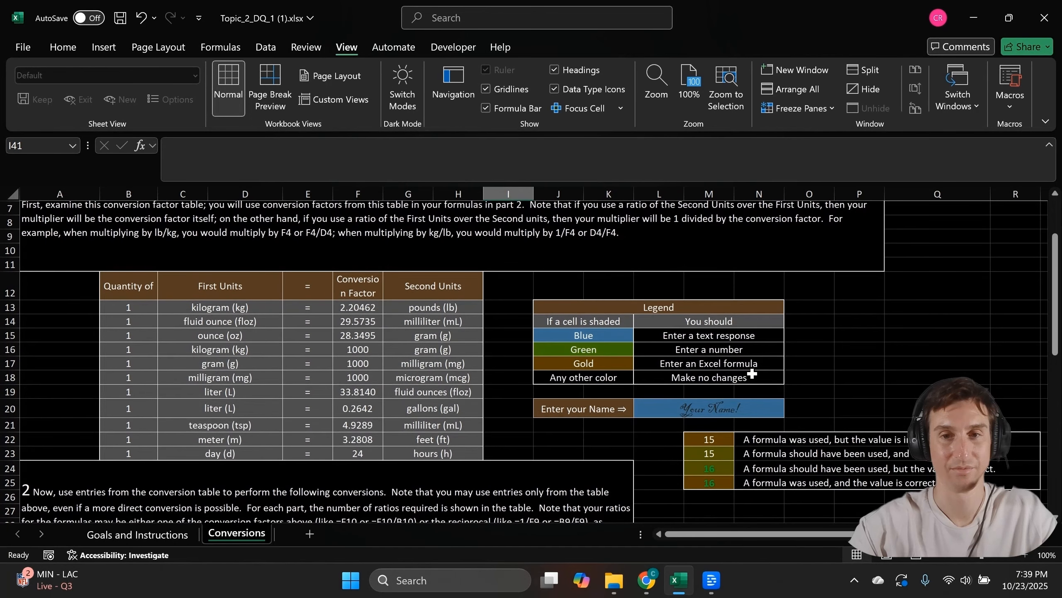
{"action": "left_click", "coordinate": [724, 407]}
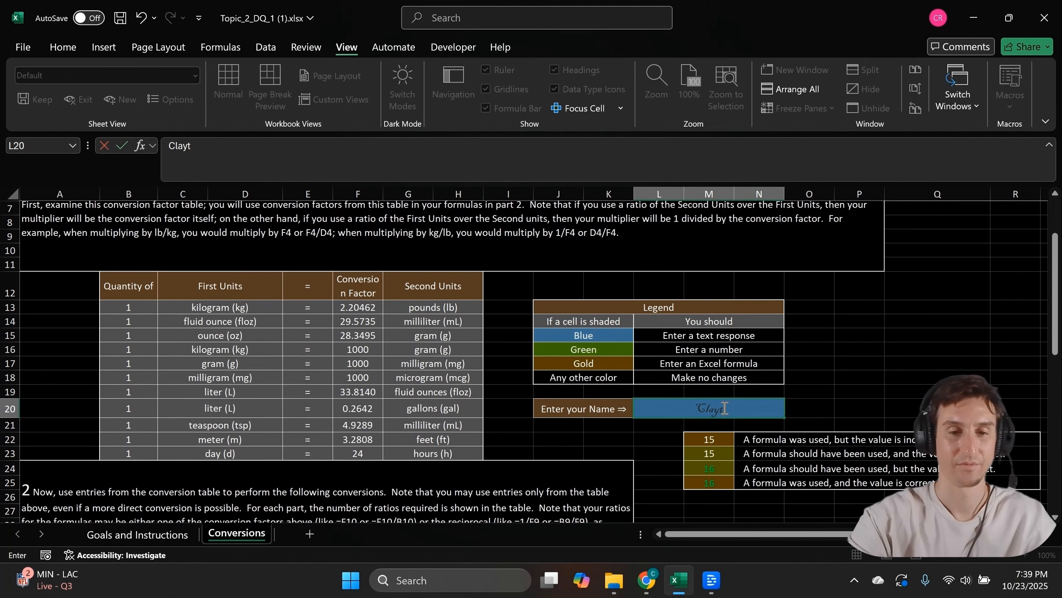
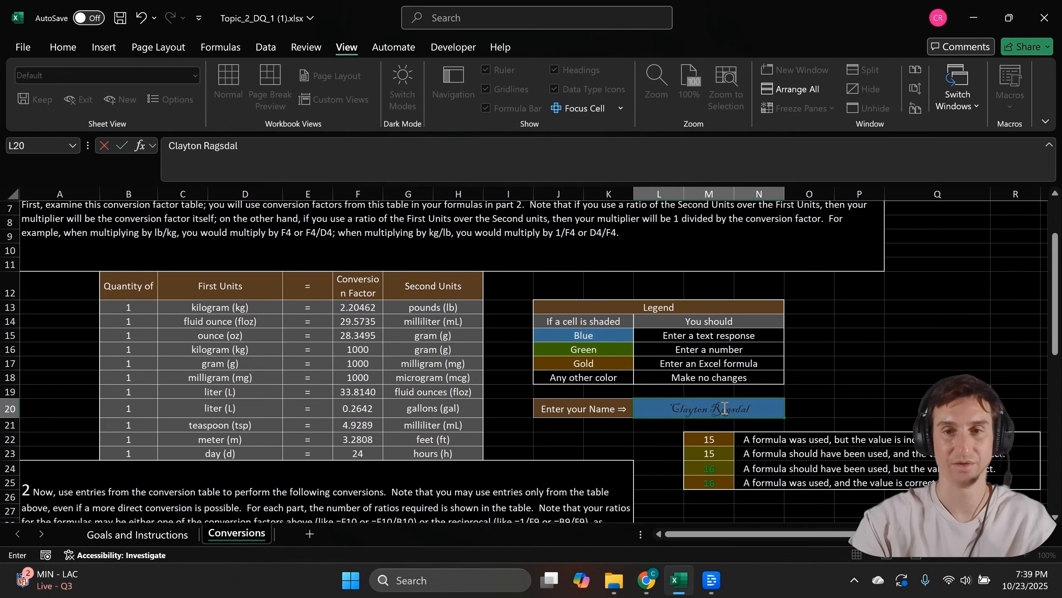
{"action": "key", "text": "Return"}
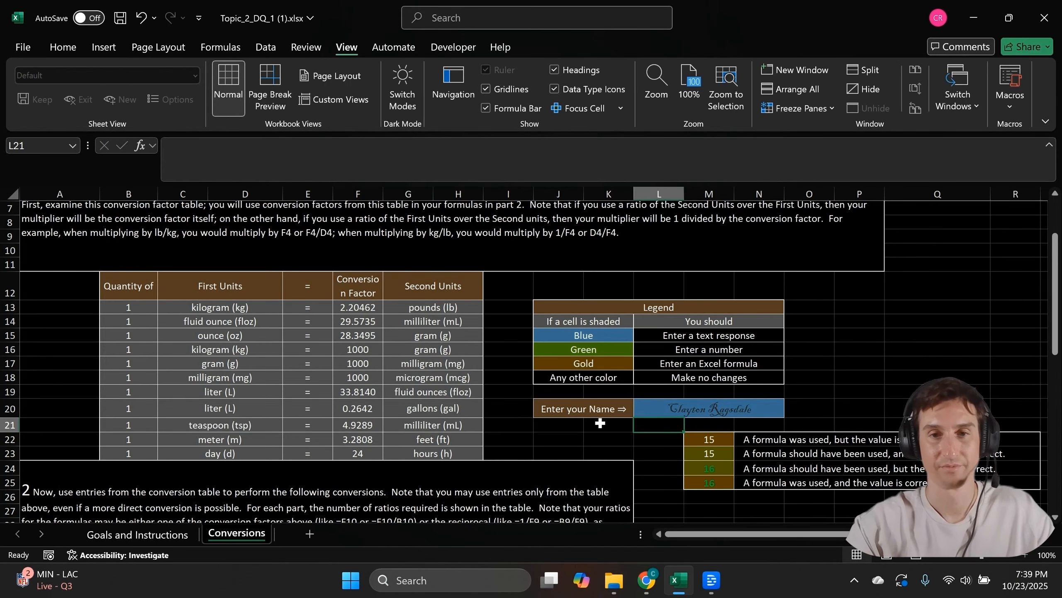
{"action": "scroll", "coordinate": [600, 423], "scroll_direction": "down", "scroll_amount": 9}
{"action": "scroll", "coordinate": [600, 423], "scroll_direction": "down", "scroll_amount": 1}
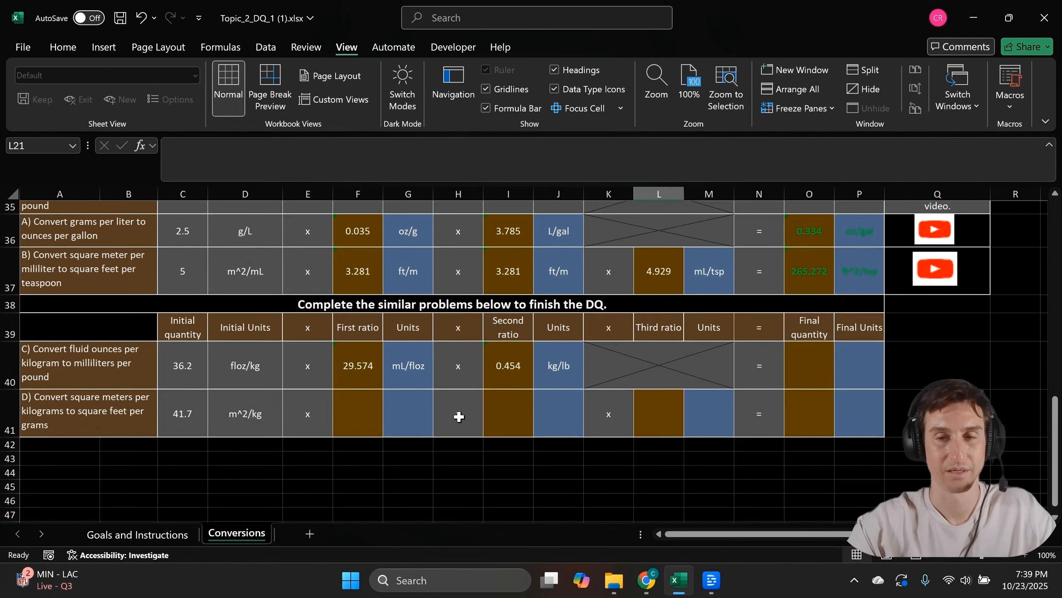
Enter =C40*F40*I40 in O40 so problem C's final quantity shows 485.599
{"action": "left_click", "coordinate": [806, 366]}
{"action": "type", "text": "="}
{"action": "left_click", "coordinate": [174, 373]}
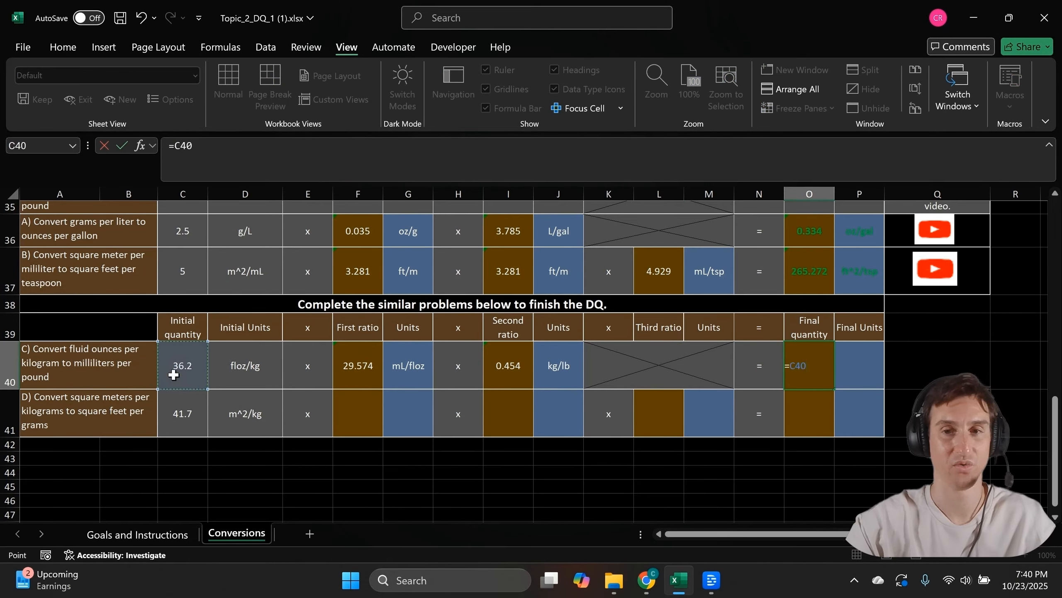
{"action": "type", "text": "*"}
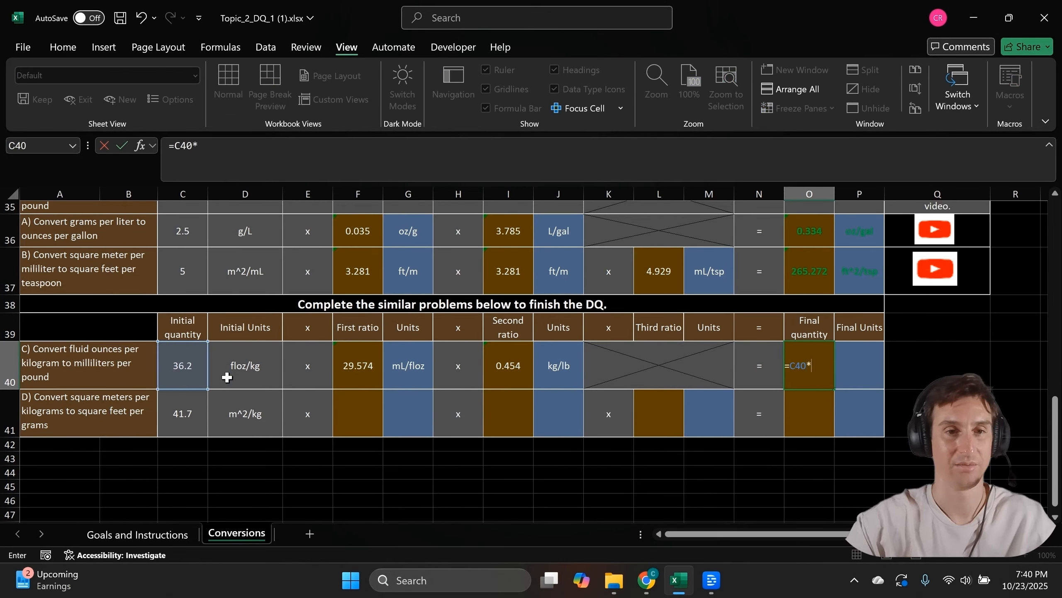
{"action": "left_click", "coordinate": [363, 373]}
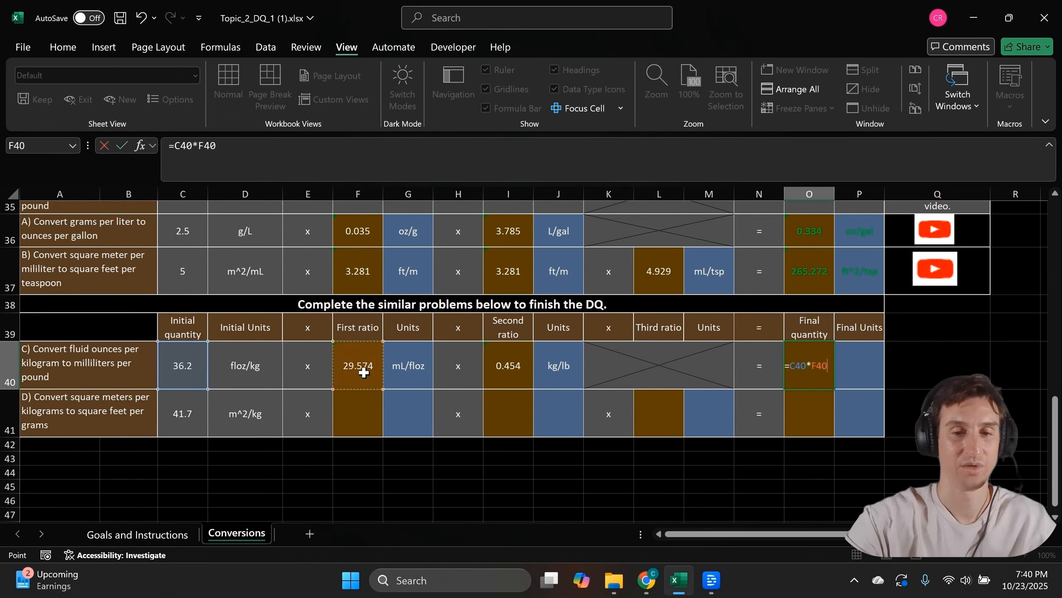
{"action": "type", "text": "*"}
{"action": "left_click", "coordinate": [508, 367]}
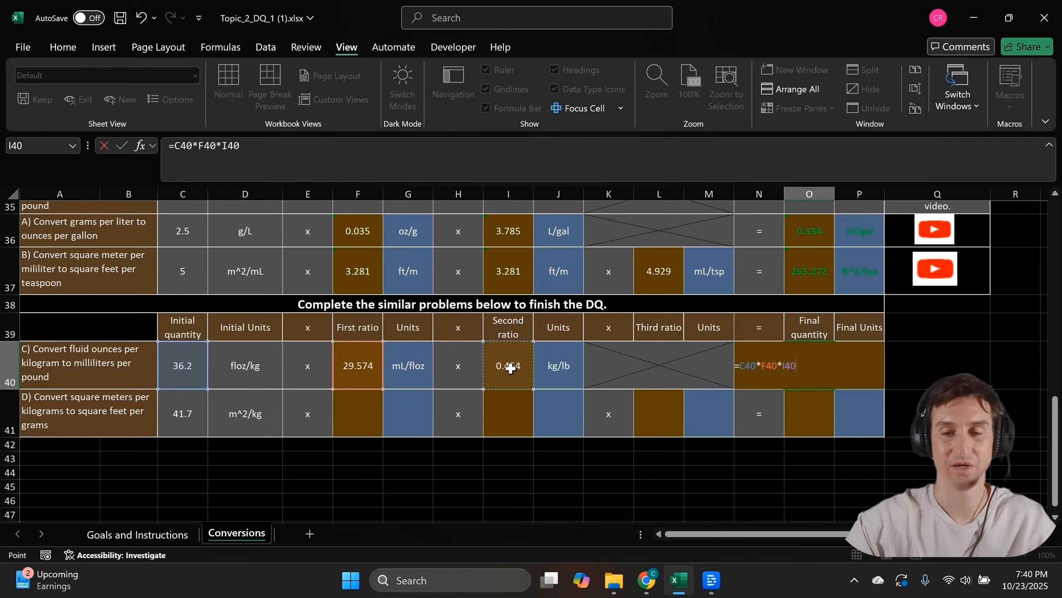
{"action": "key", "text": "Return"}
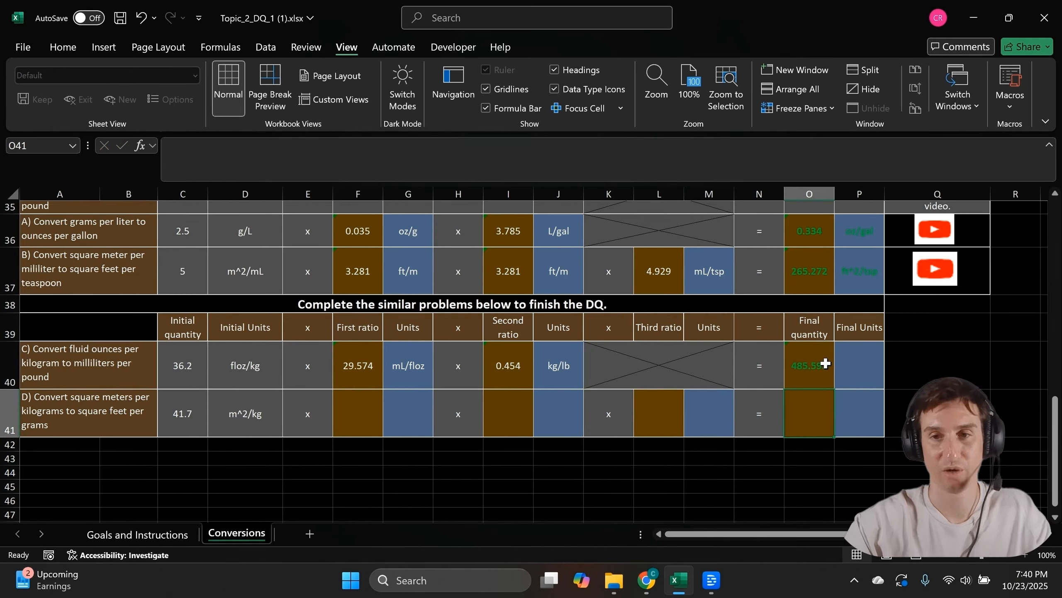
Set problem C's final units in P40 to mL/lb
{"action": "left_click", "coordinate": [849, 368]}
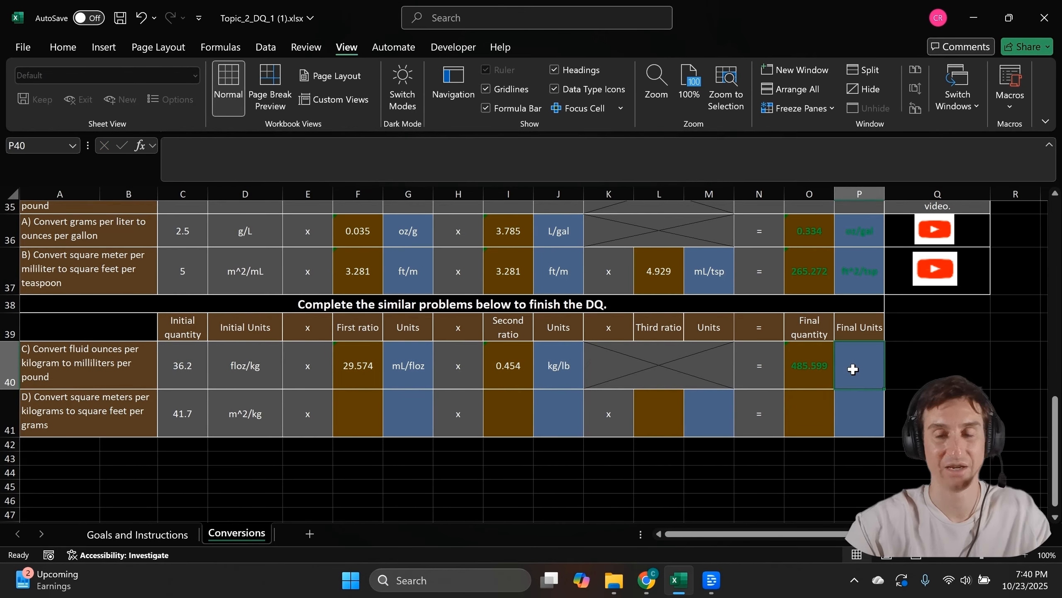
{"action": "type", "text": "mL/lb"}
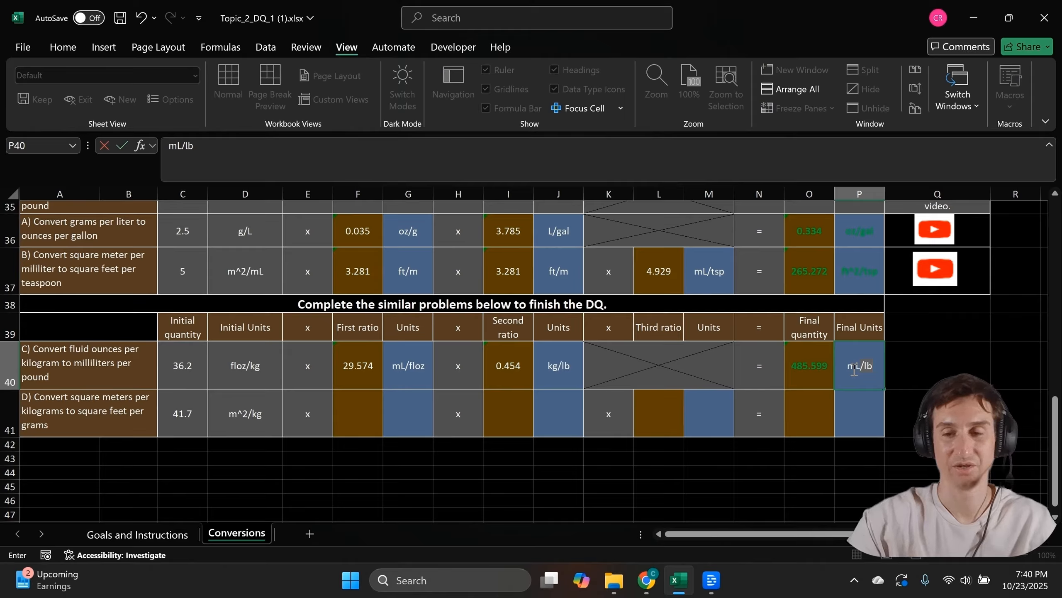
{"action": "key", "text": "Tab"}
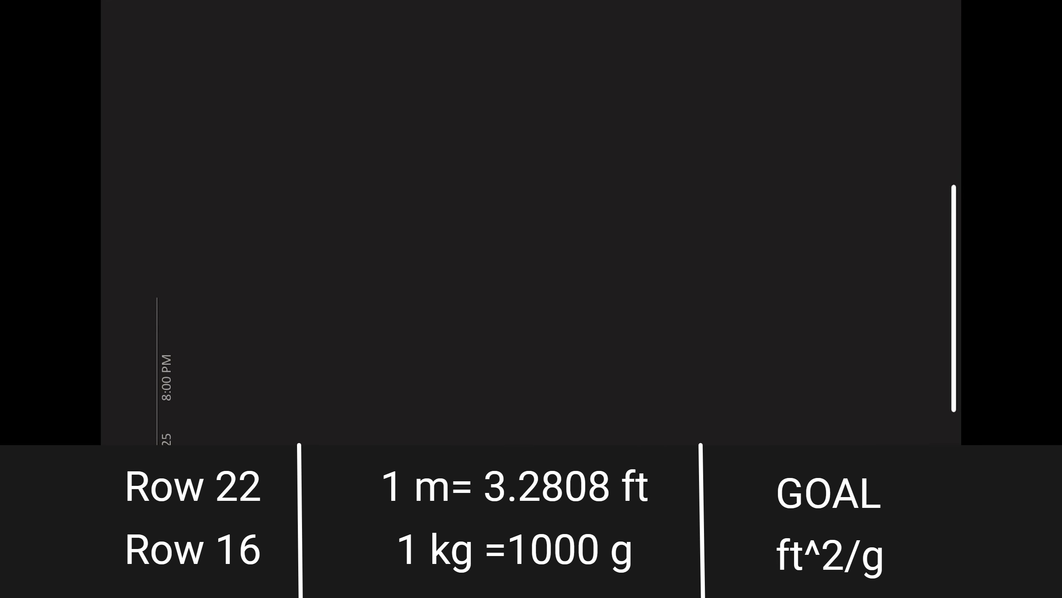
Handwrite the number 30 near the top of the Final Conversion notes board
{"action": "mouse_move", "coordinate": [210, 59]}
{"action": "left_mouse_down"}
{"action": "mouse_move", "coordinate": [234, 79]}
{"action": "mouse_move", "coordinate": [219, 91]}
{"action": "mouse_move", "coordinate": [256, 59]}
{"action": "left_mouse_up"}
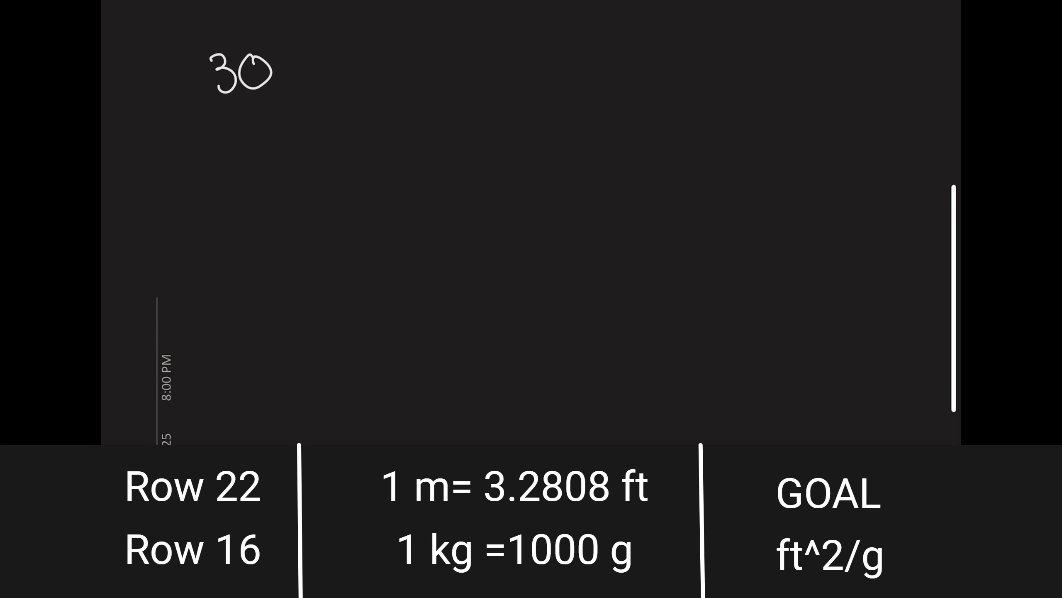